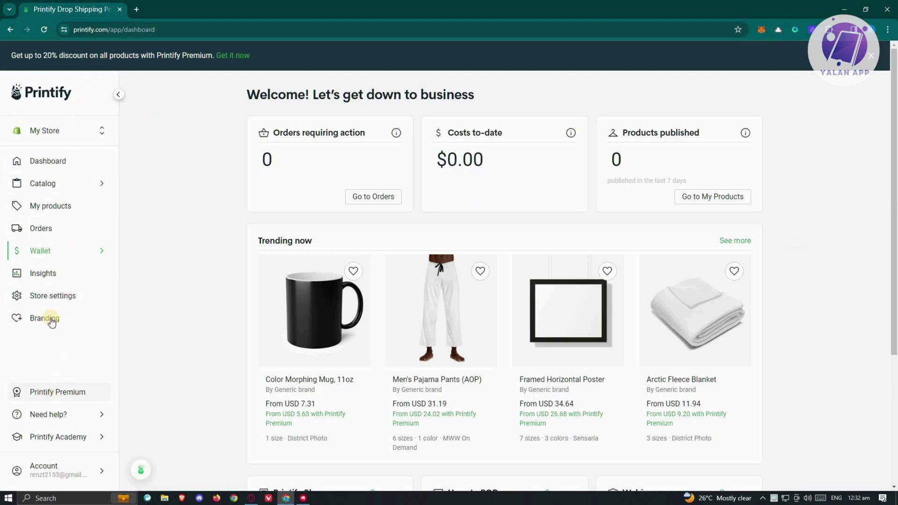
# Expand the Wallet menu in the sidebar to reveal Payments, Taxes and Rewards.
pyautogui.click(37, 253)
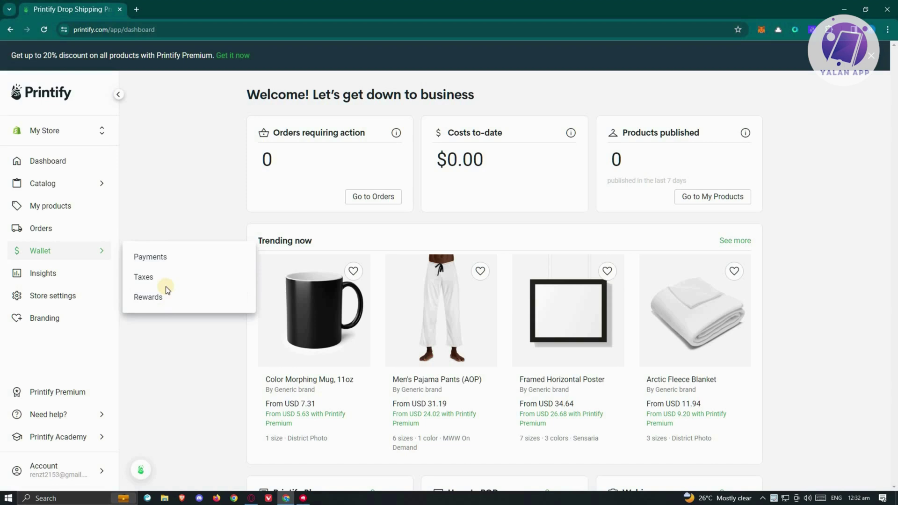
# Go to Wallet Payments and highlight the Payment card heading.
pyautogui.click(171, 259)
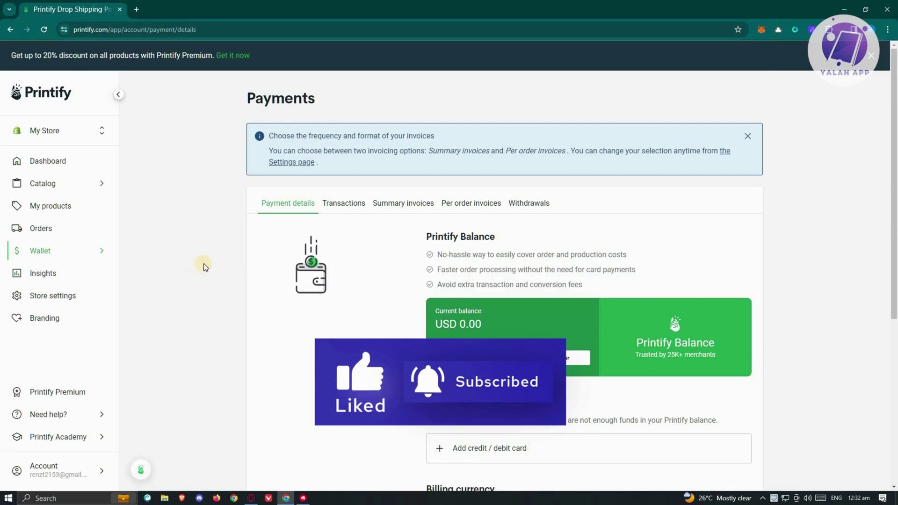
pyautogui.scroll(-3, 205, 263)
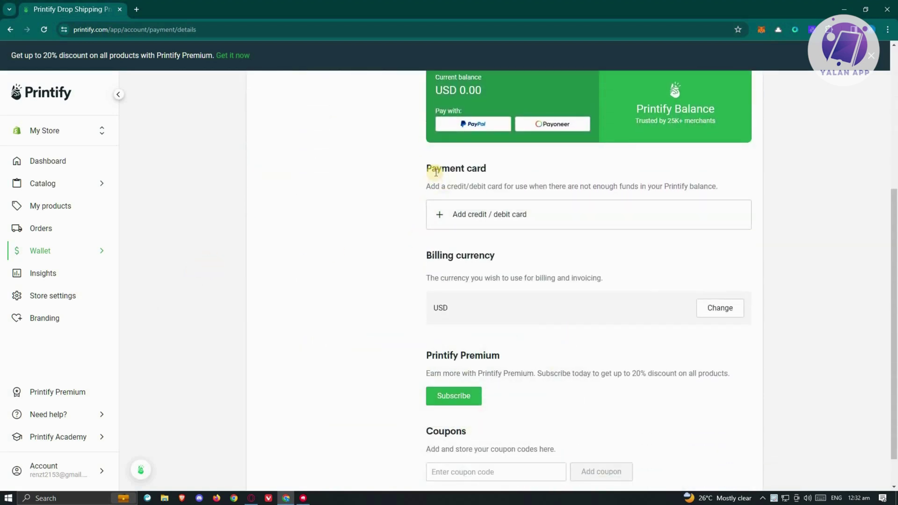
pyautogui.moveTo(436, 169); pyautogui.dragTo(522, 161)
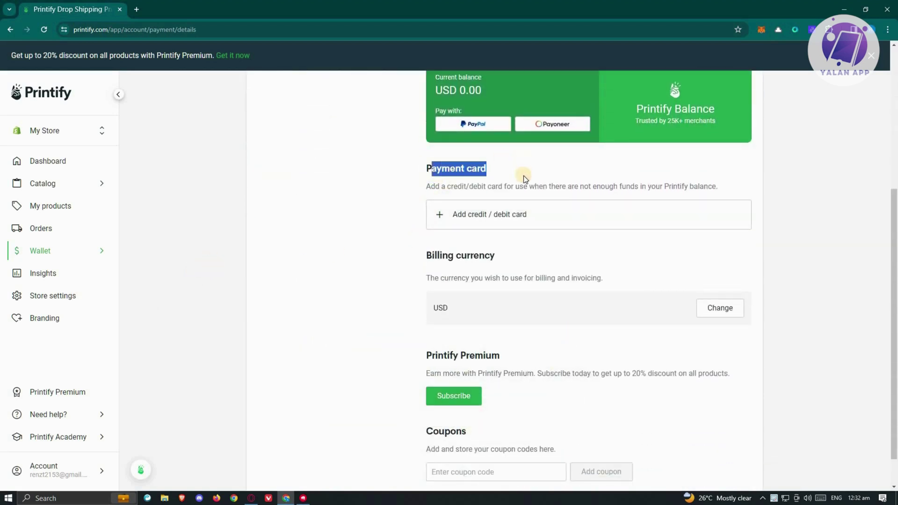
# Bring up the 'Add credit / debit card' dialog with its empty card and billing fields.
pyautogui.click(442, 216)
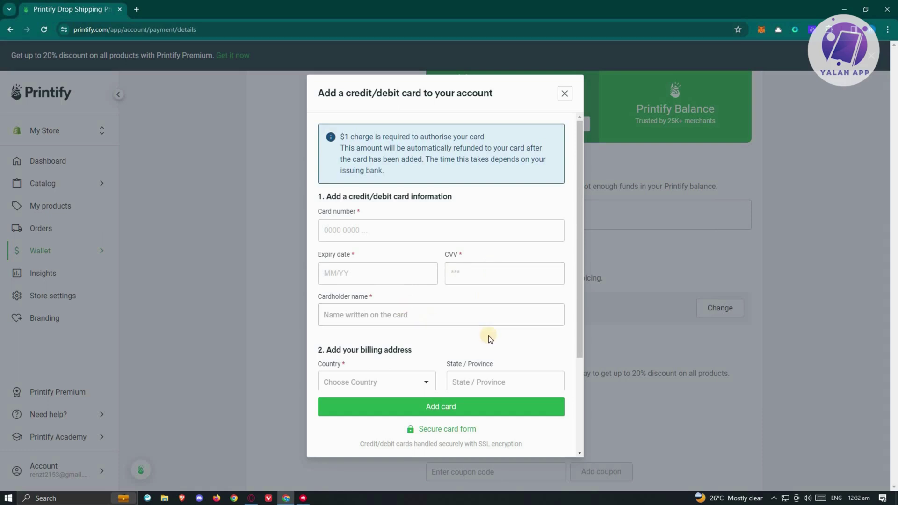
pyautogui.scroll(-2, 489, 340)
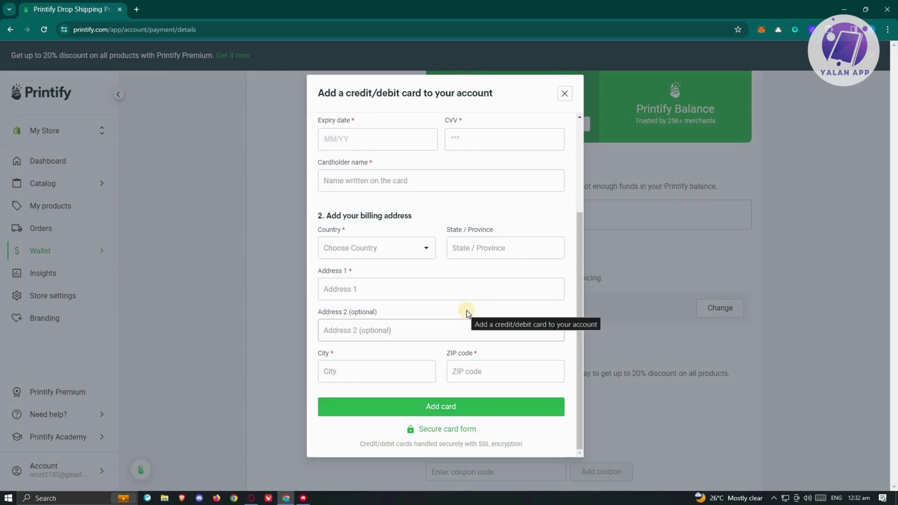
pyautogui.scroll(3, 467, 311)
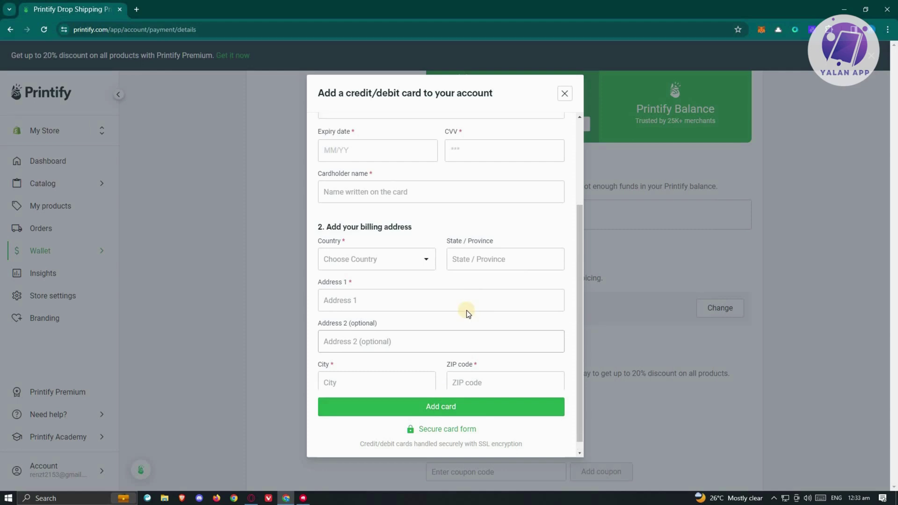
# Dismiss the 'Add a credit/debit card' dialog without saving, returning to Payments.
pyautogui.click(565, 94)
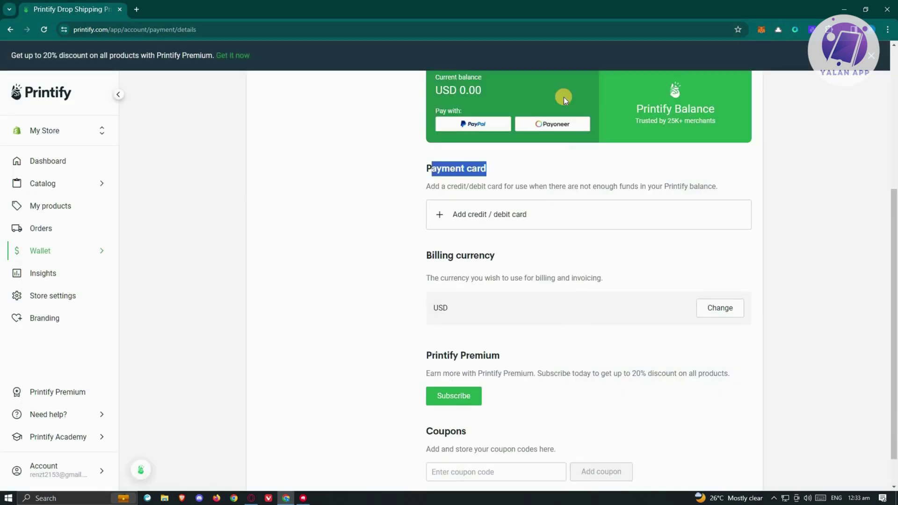